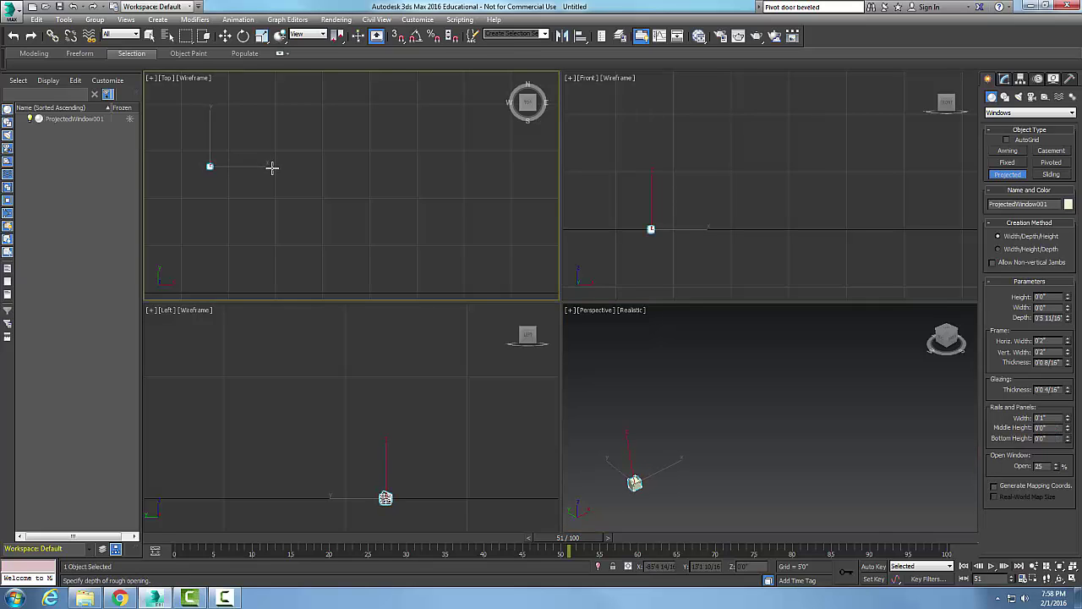
# Cancel the unfinished window being created with a right-click
pyautogui.rightClick(423, 125)
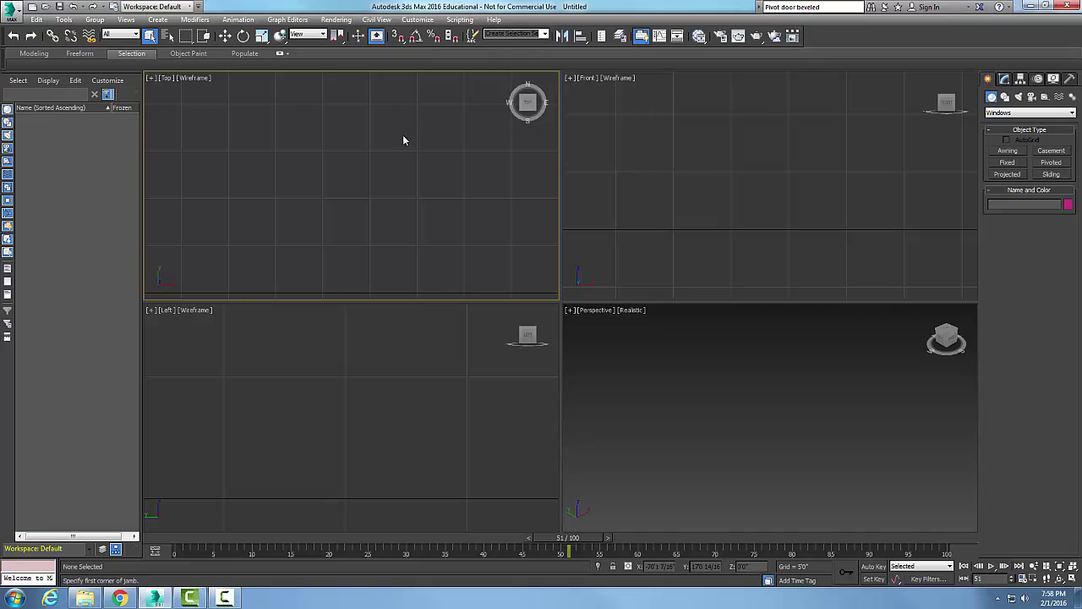
# Create a Projected window in the Top view by setting its width, depth and height
pyautogui.click(1008, 174)
pyautogui.moveTo(223, 161); pyautogui.dragTo(292, 162)
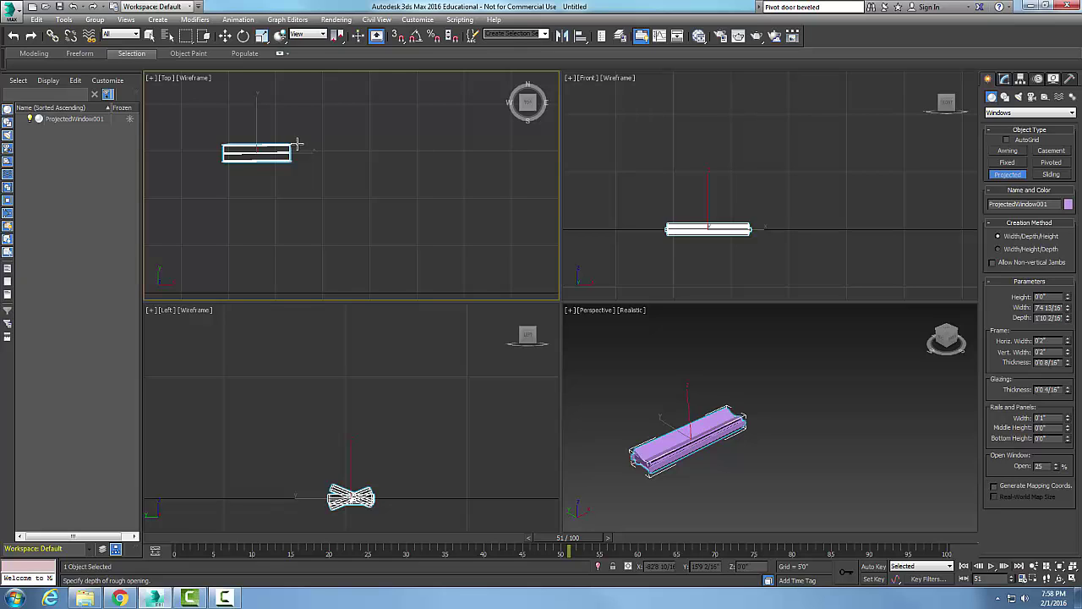
pyautogui.click(297, 146)
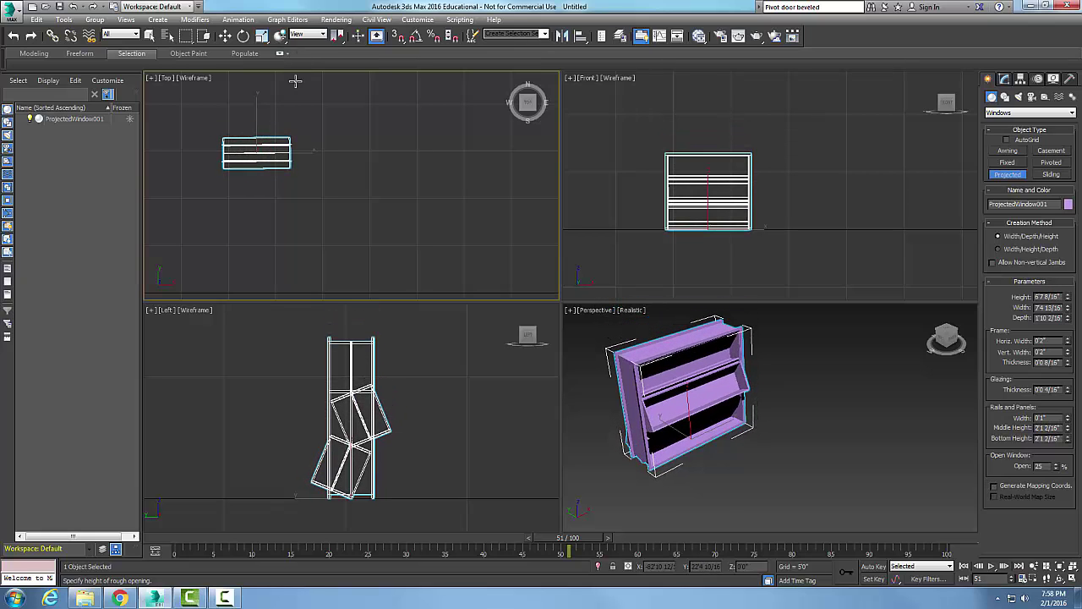
pyautogui.click(295, 82)
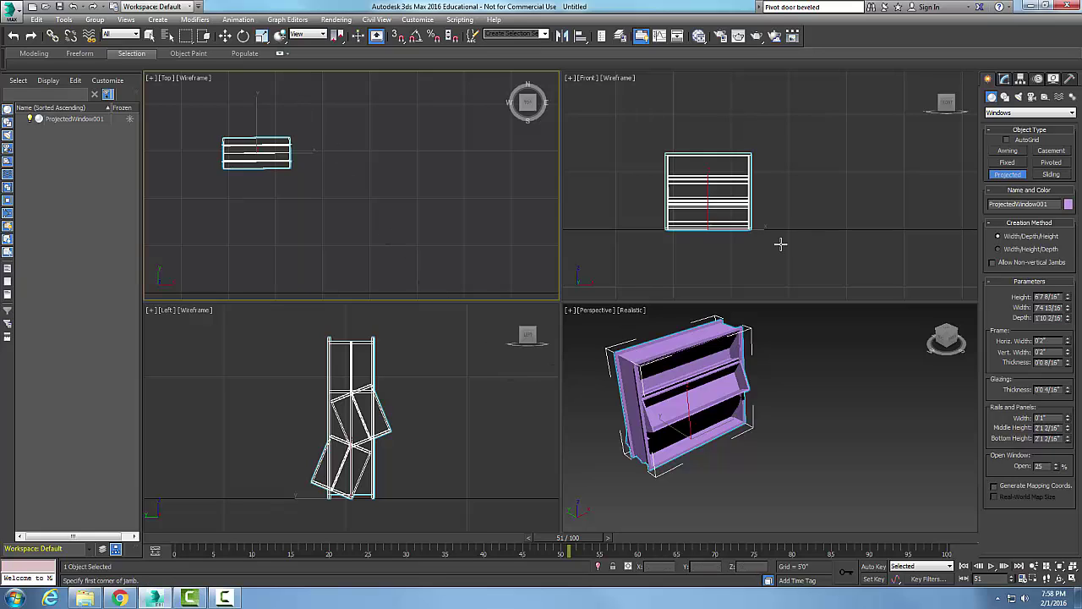
pyautogui.click(810, 418)
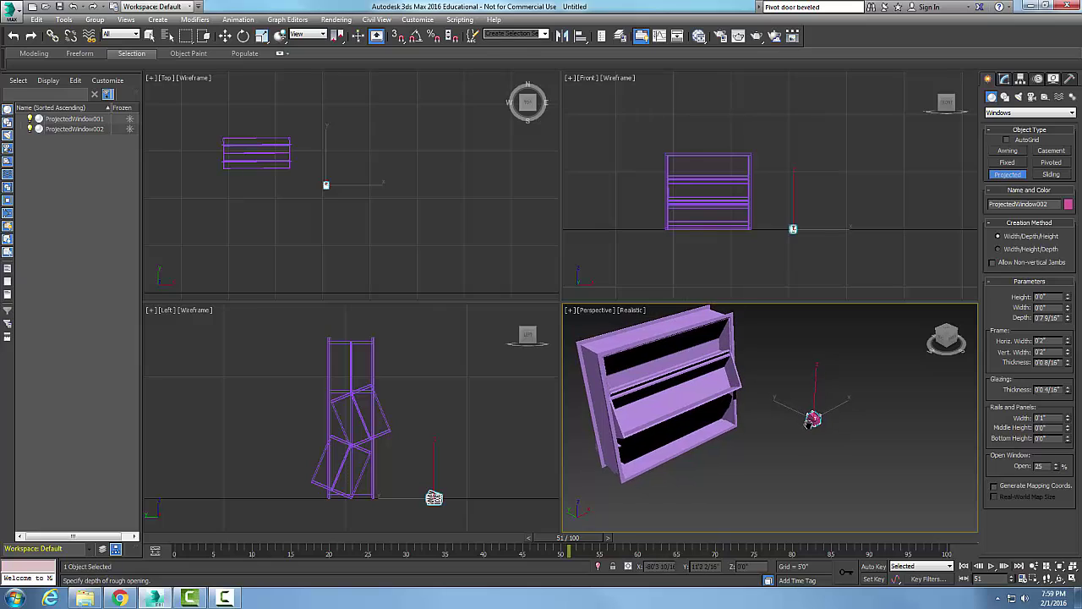
# Discard the stray second window and frame ProjectedWindow001 in a maximized Perspective view
pyautogui.rightClick(810, 419)
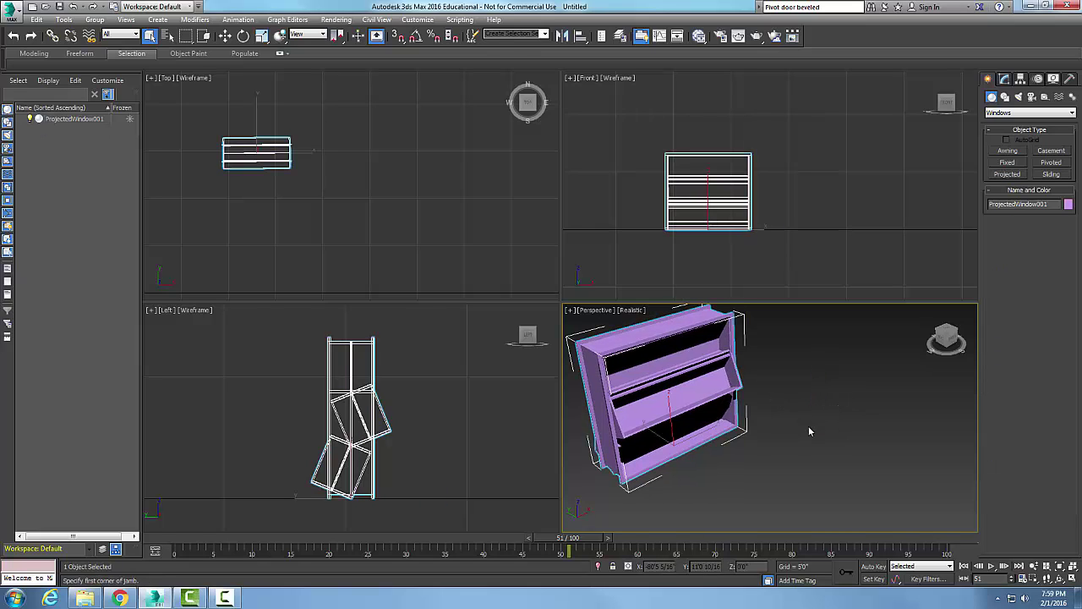
pyautogui.click(1059, 565)
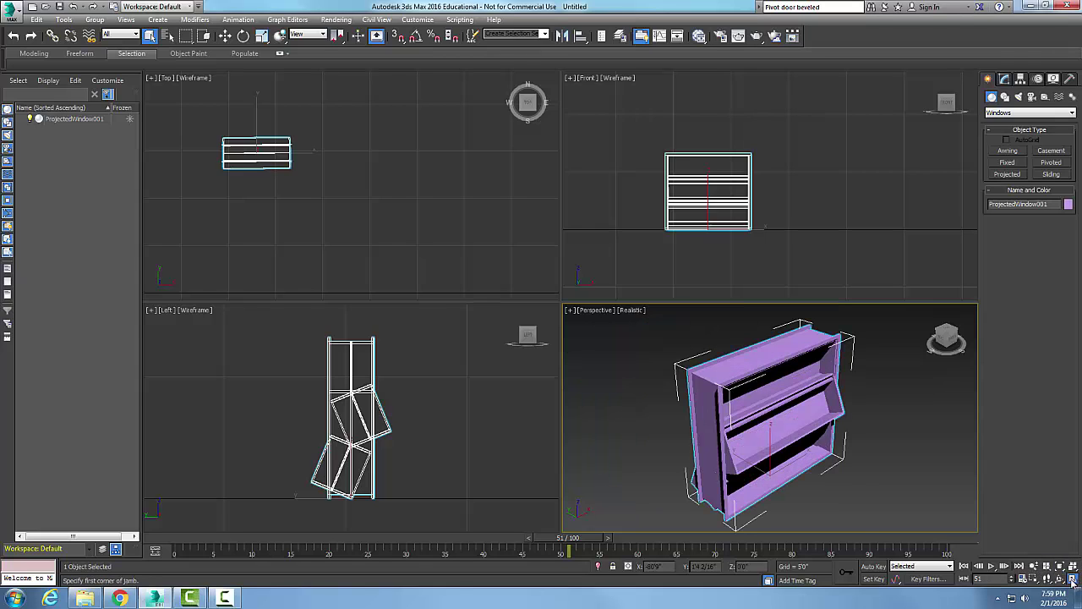
pyautogui.click(1073, 579)
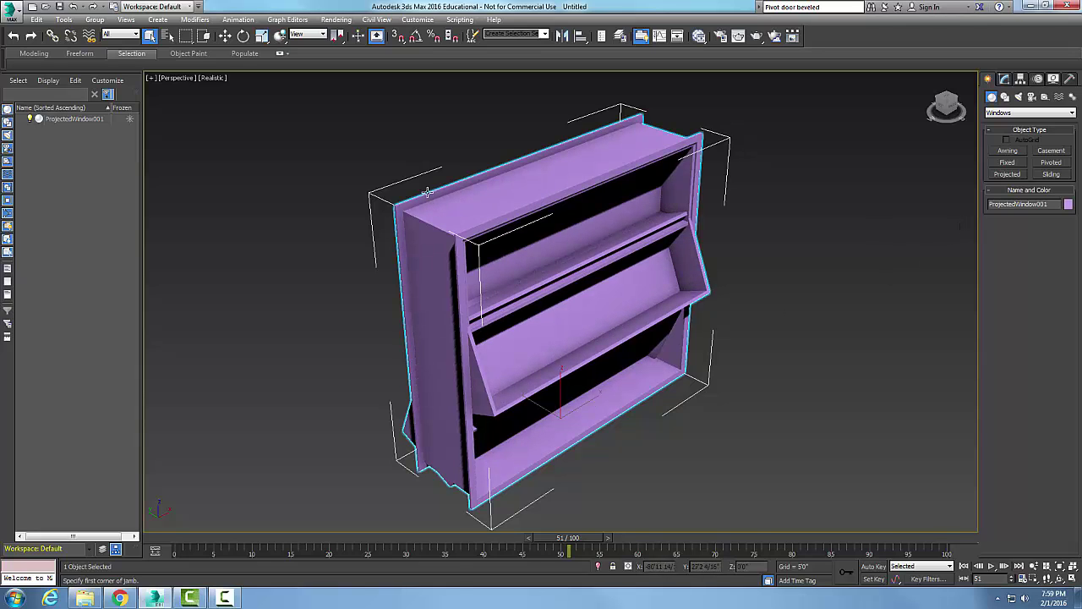
# In the Modify panel, enter a Height of 4 for the projected window
pyautogui.click(1006, 80)
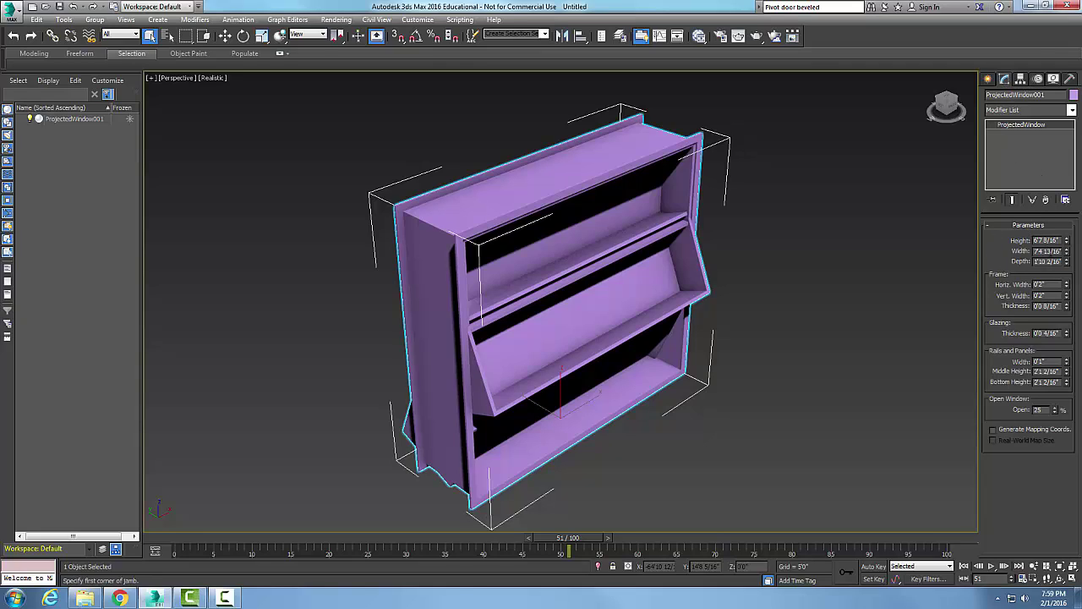
pyautogui.click(1046, 240)
pyautogui.write('4')
pyautogui.press('Return')
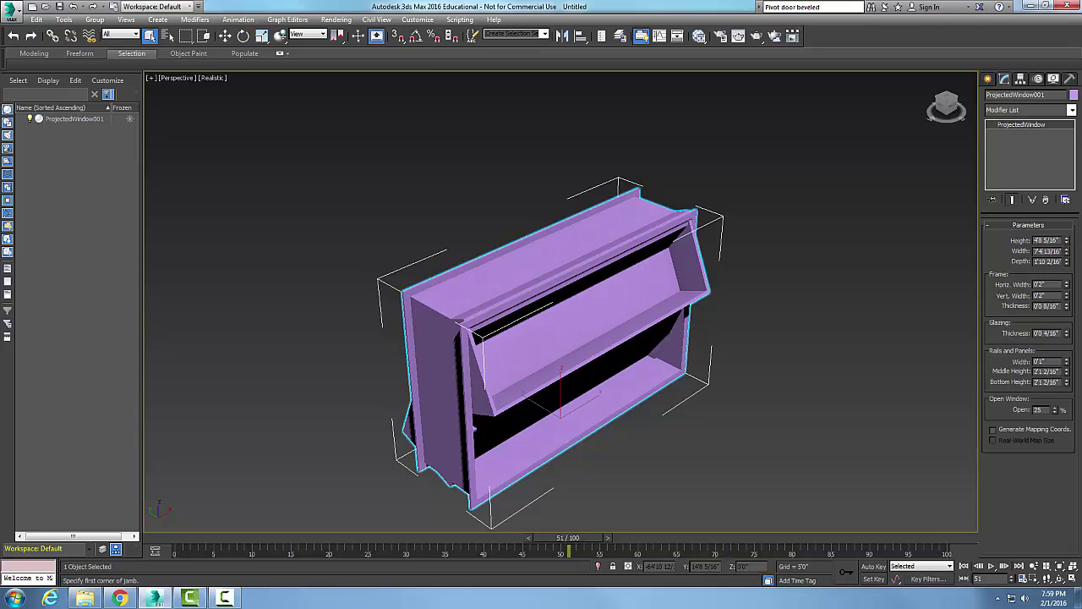
pyautogui.doubleClick(1047, 240)
pyautogui.write('4')
pyautogui.hotkey('ctrl', 'z')
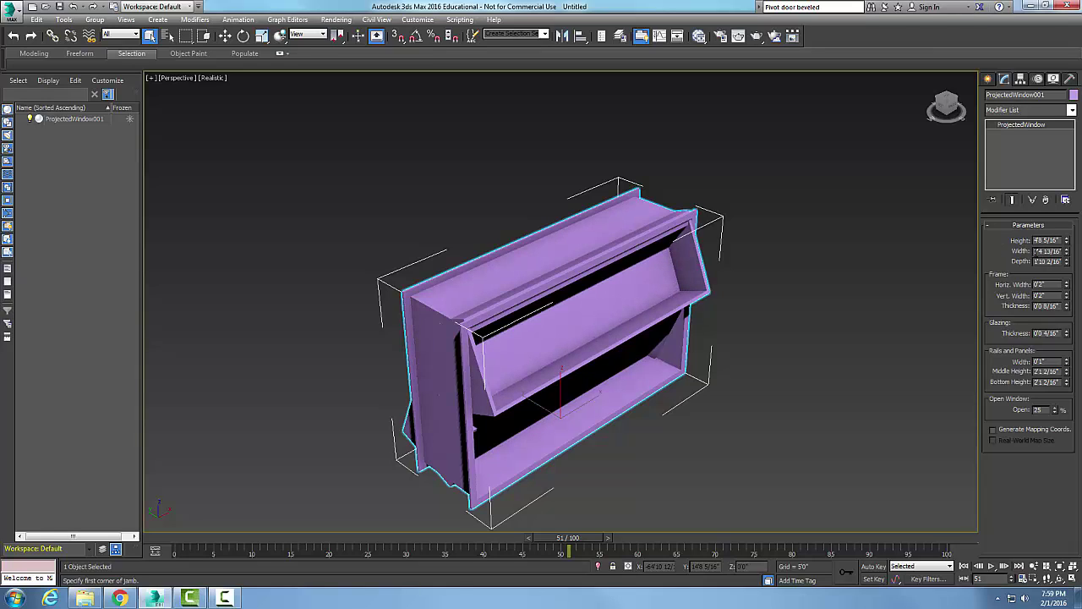
# Set the window's Width to 5'0" and its Depth to 5"
pyautogui.press('Tab')
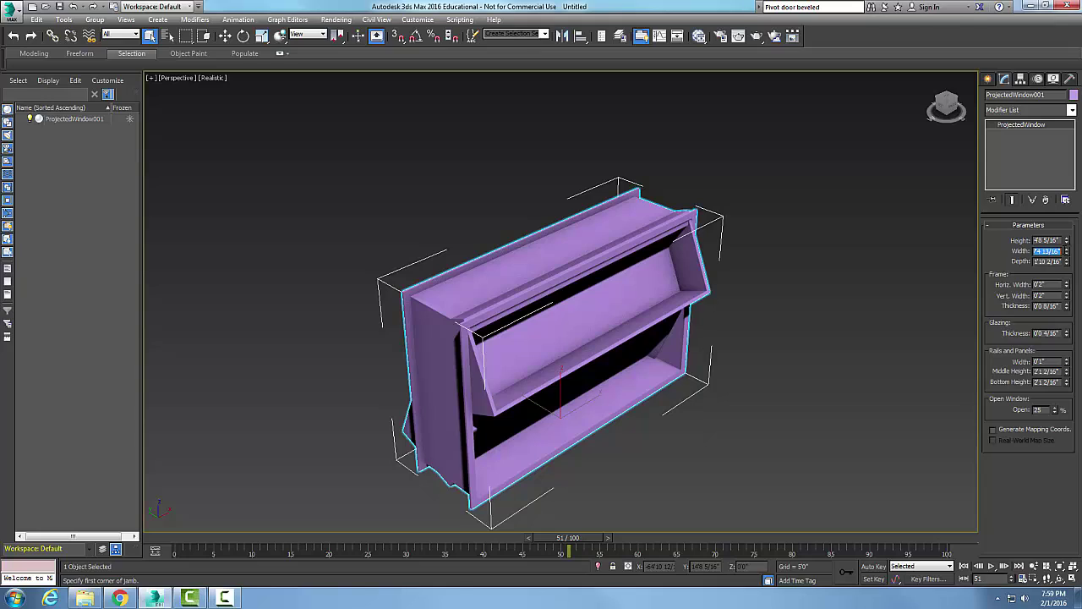
pyautogui.write('5')
pyautogui.press('Tab')
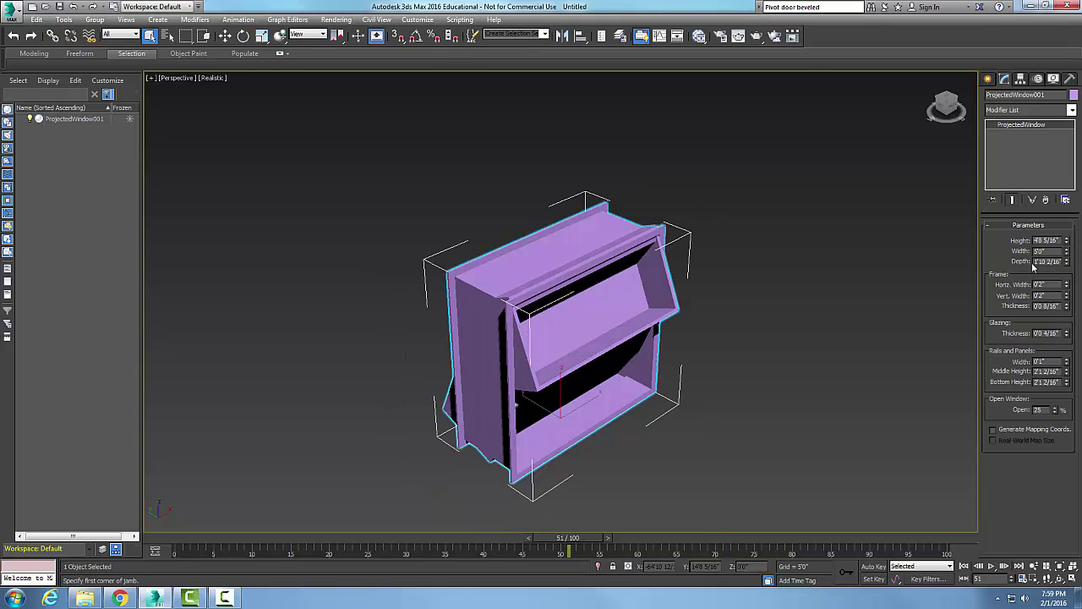
pyautogui.moveTo(1035, 262); pyautogui.dragTo(1061, 261)
pyautogui.write('5')
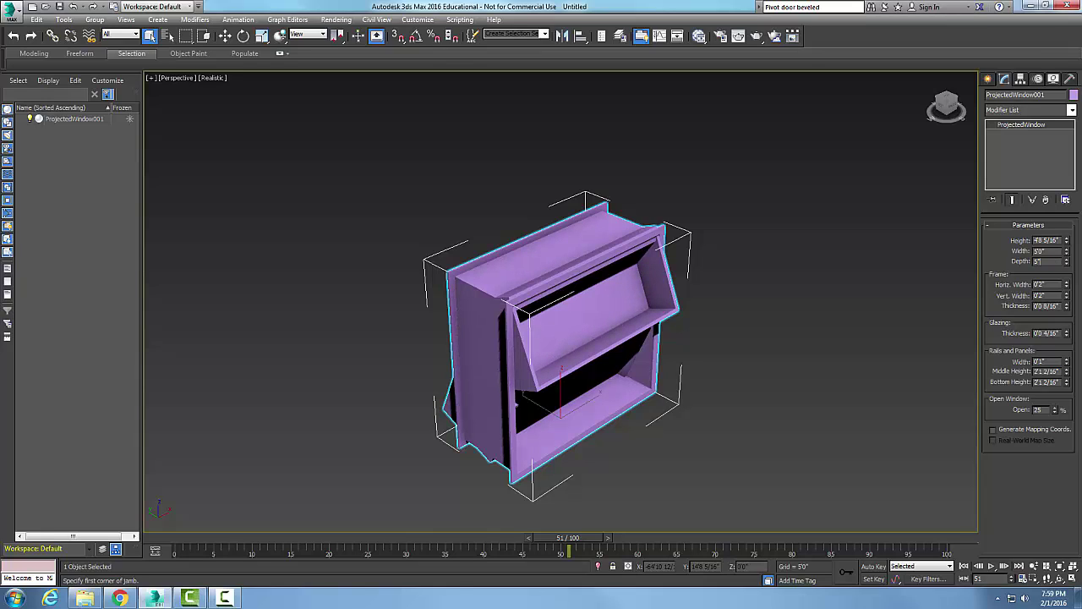
pyautogui.press('Return')
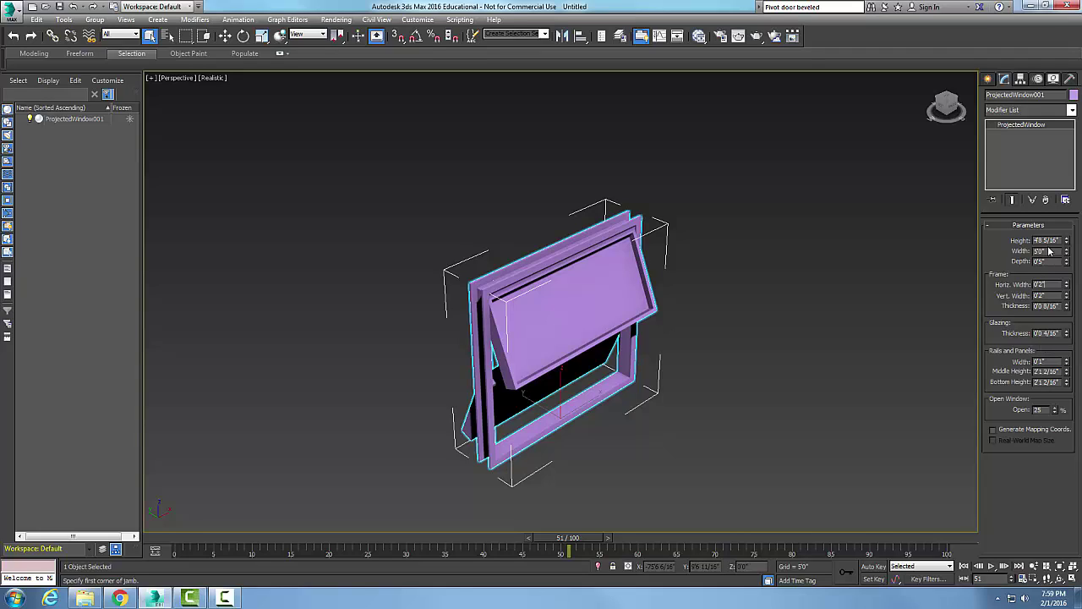
# Change the window's Height to 6'0"
pyautogui.moveTo(1059, 241); pyautogui.dragTo(1009, 238)
pyautogui.write('6')
pyautogui.click(1057, 251)
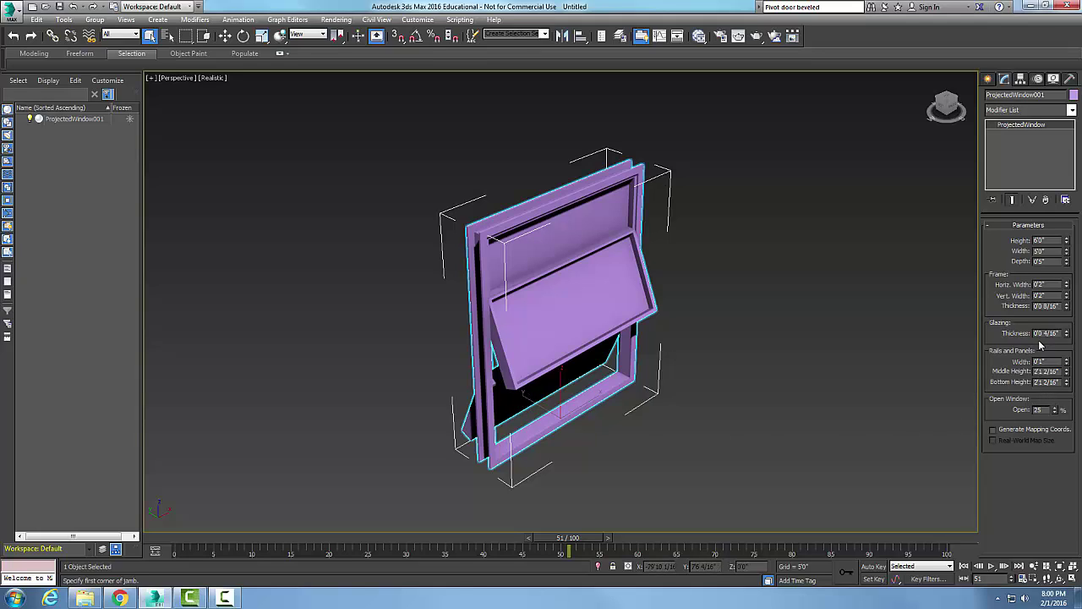
# Set the Middle Height and Bottom Height under Rails and Panels to 2'0"
pyautogui.press('BackSpace')
pyautogui.press('BackSpace')
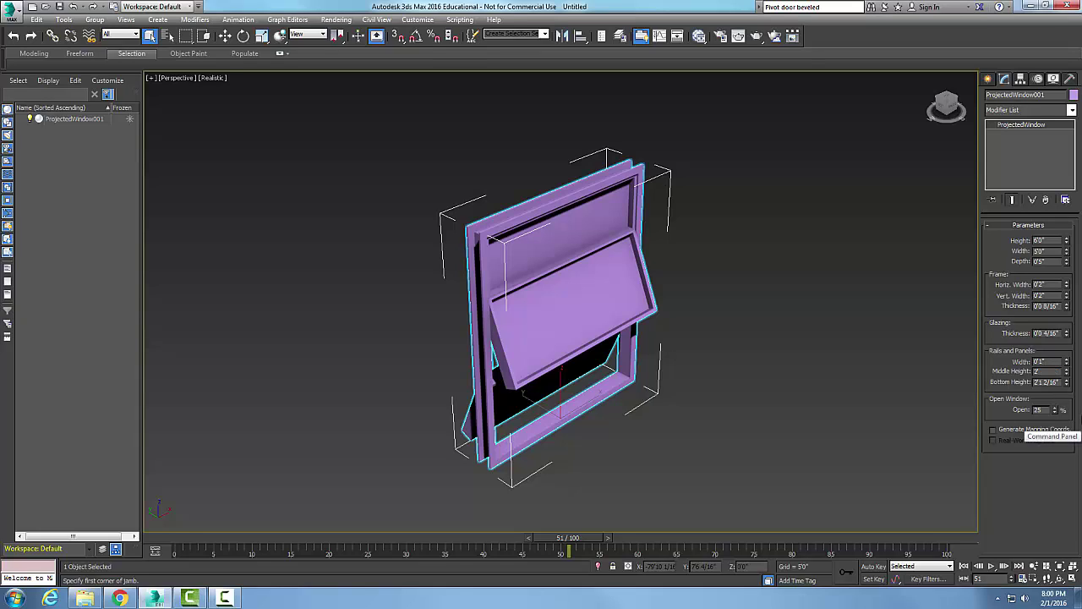
pyautogui.press('Return')
pyautogui.click(1045, 382)
pyautogui.write('2')
pyautogui.press('Return')
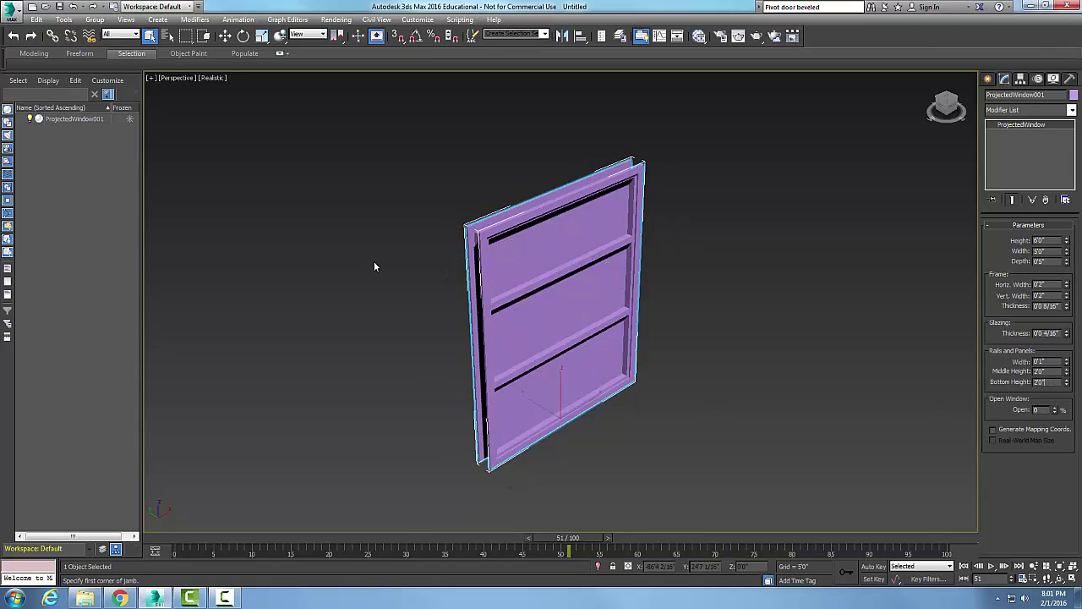
# Open the window sash to 25%
pyautogui.press('Tab')
pyautogui.write('25')
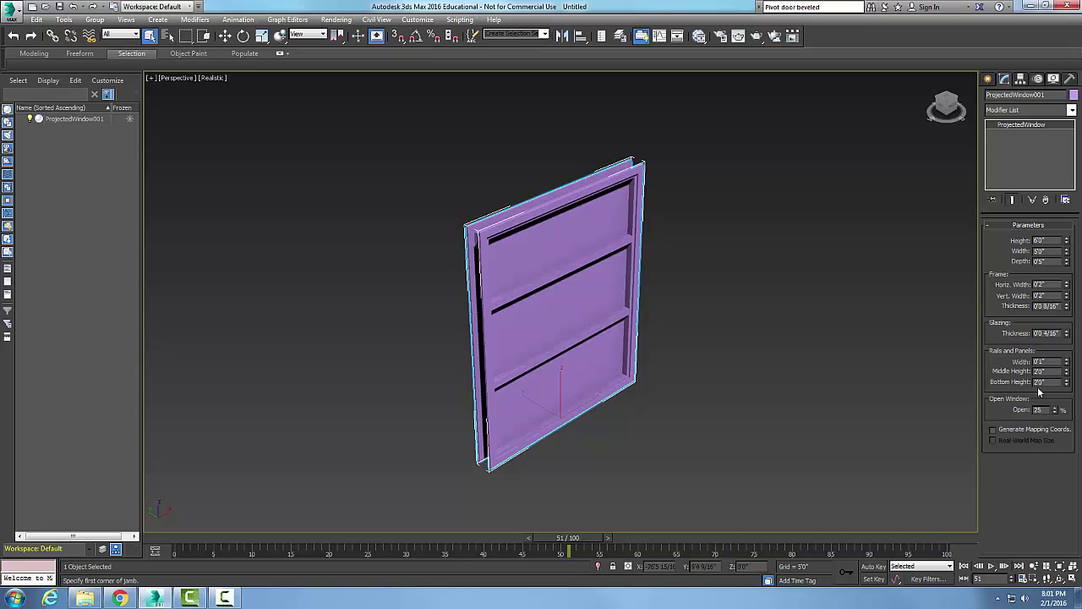
pyautogui.press('Return')
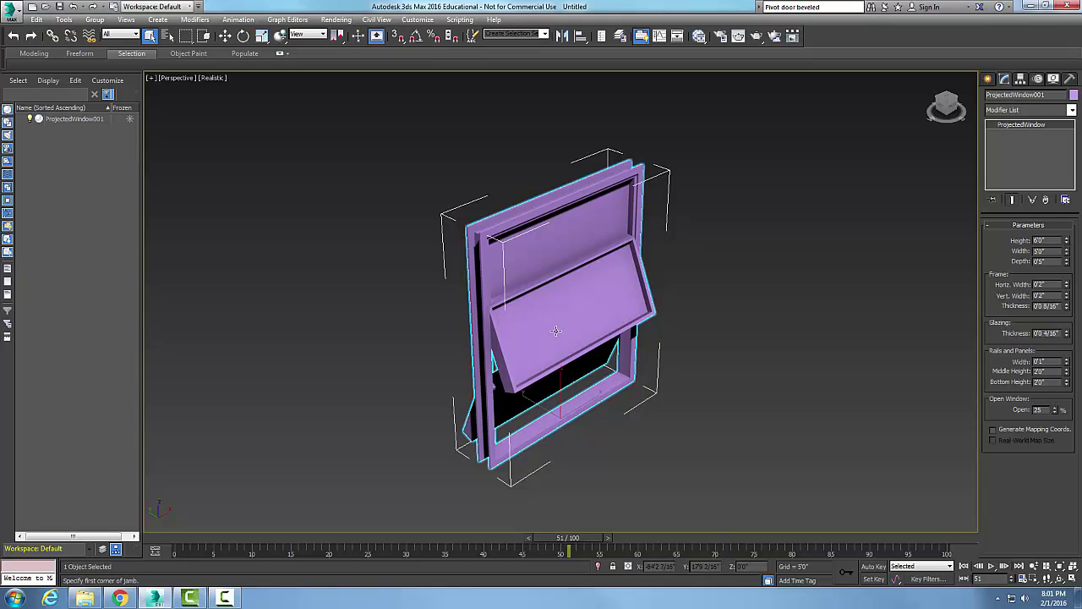
# Return to the Create panel with the Windows category selected
pyautogui.click(987, 78)
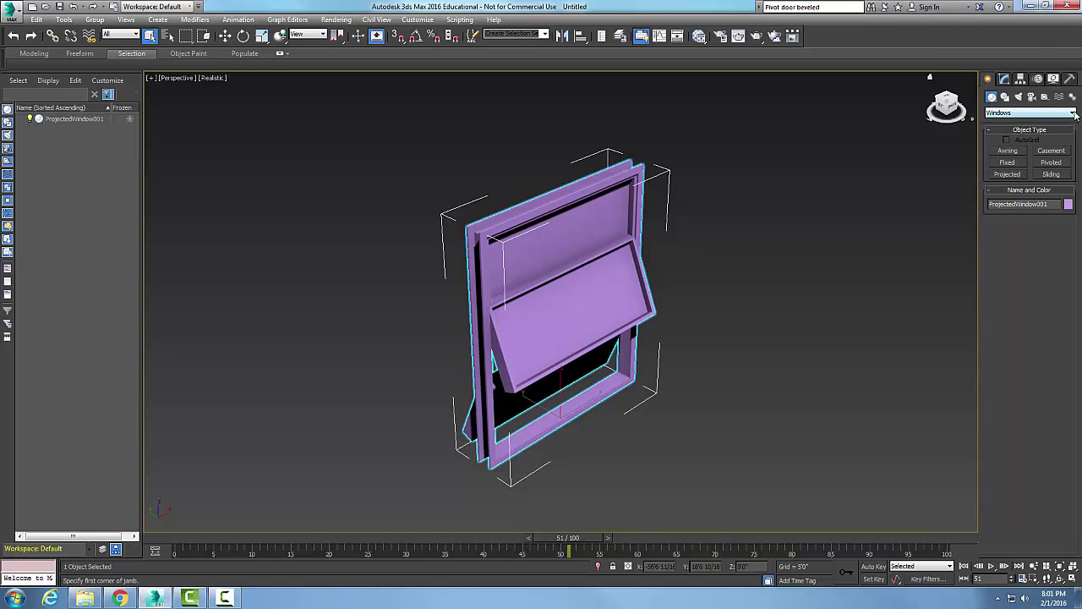
pyautogui.click(1072, 114)
pyautogui.click(1026, 175)
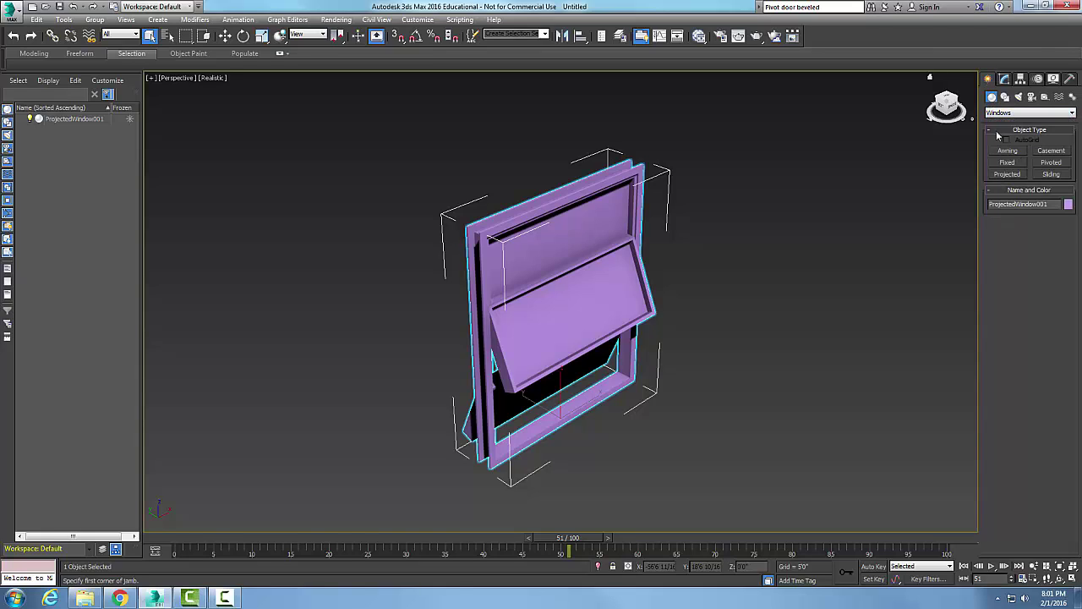